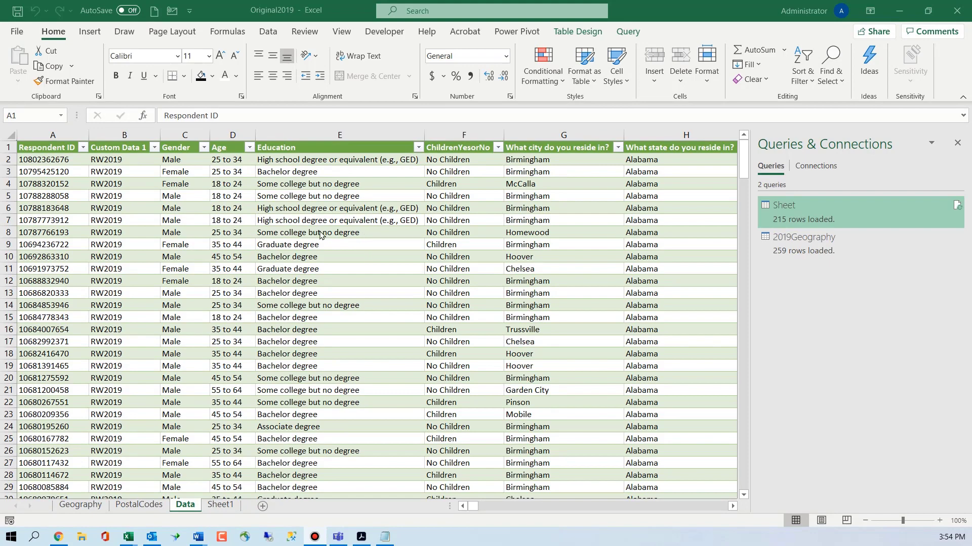
- Open the Sheet query from the Queries & Connections pane in Power Query Editor
{"action": "left_click", "coordinate": [815, 217]}
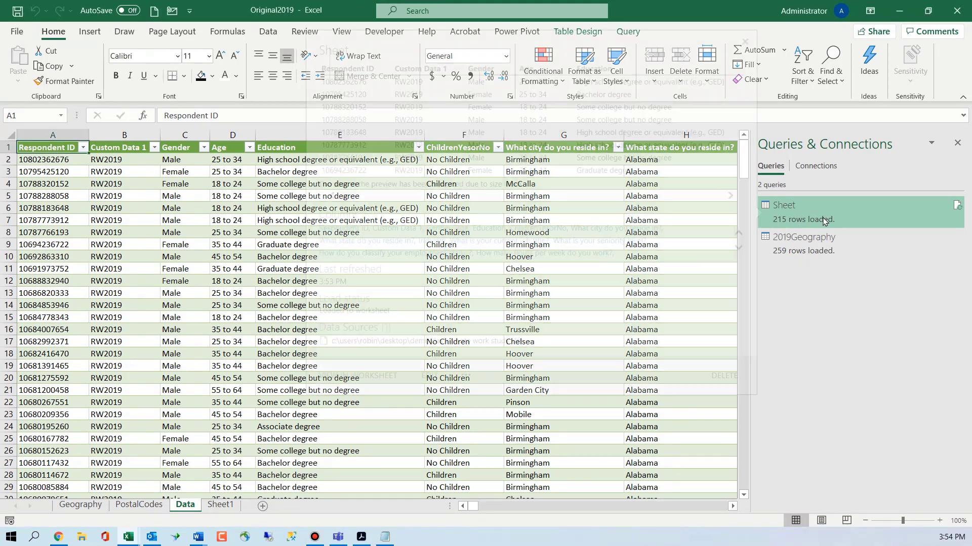
{"action": "right_click", "coordinate": [823, 219]}
{"action": "left_click", "coordinate": [856, 255]}
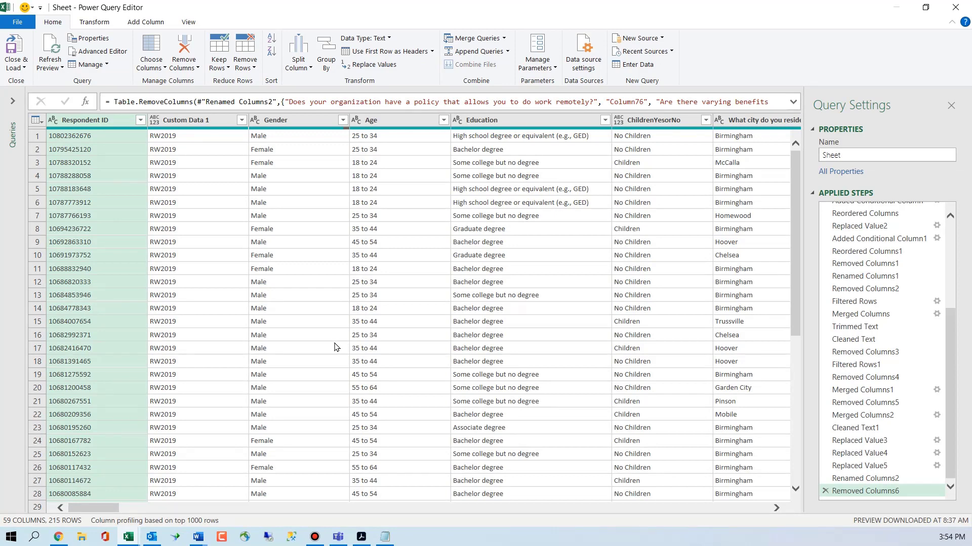
- Scroll the Sheet query right to the survey question columns
{"action": "left_click_drag", "start_coordinate": [102, 508], "coordinate": [344, 545]}
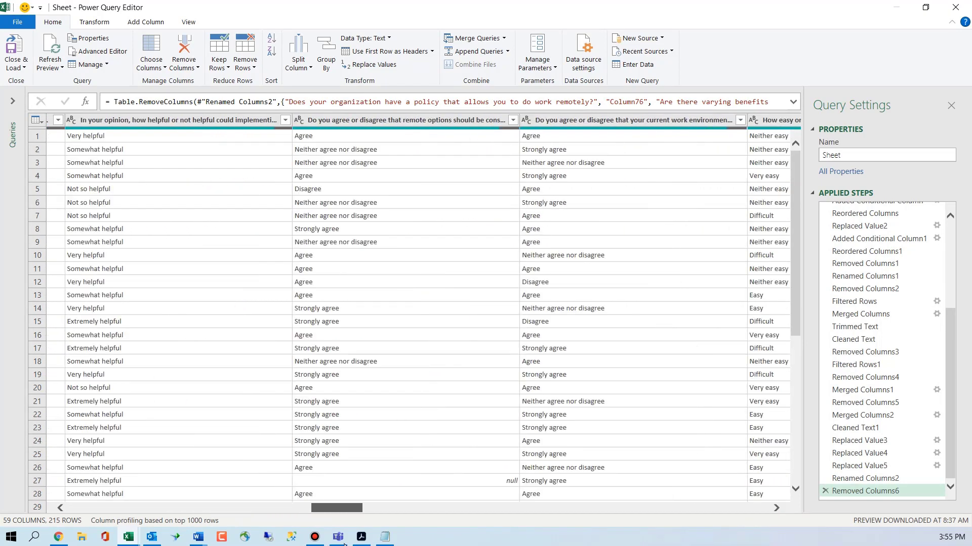
{"action": "left_click", "coordinate": [198, 537]}
{"action": "left_click", "coordinate": [288, 499]}
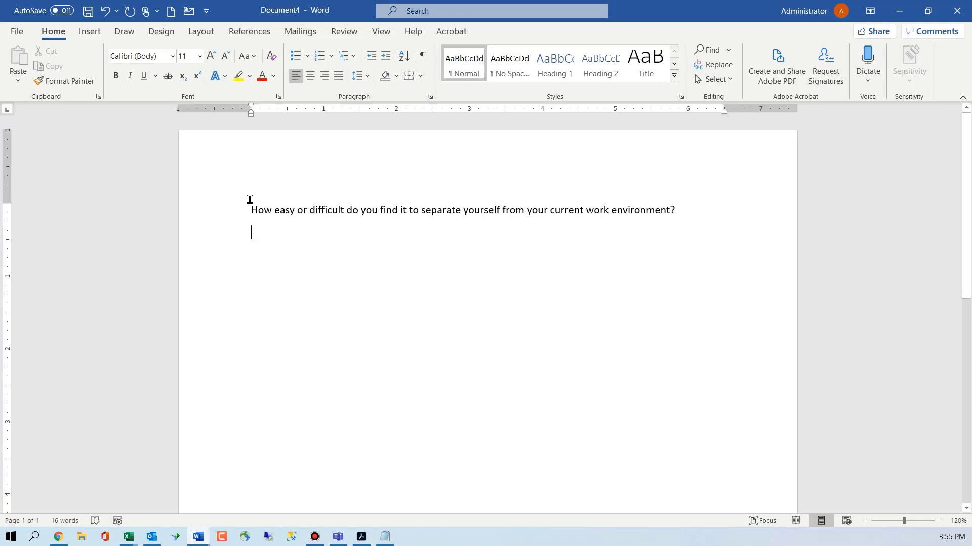
{"action": "left_click_drag", "start_coordinate": [253, 212], "coordinate": [708, 217]}
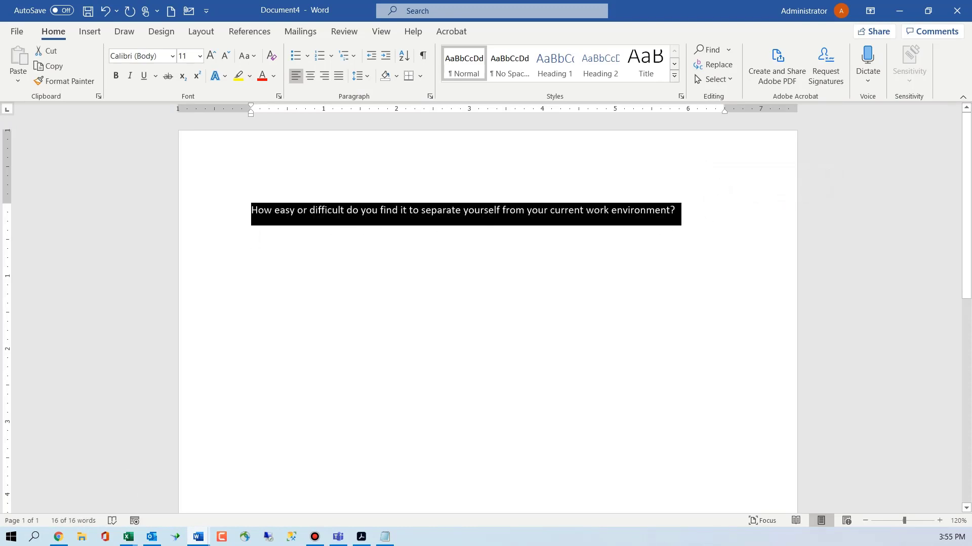
{"action": "left_click", "coordinate": [251, 232]}
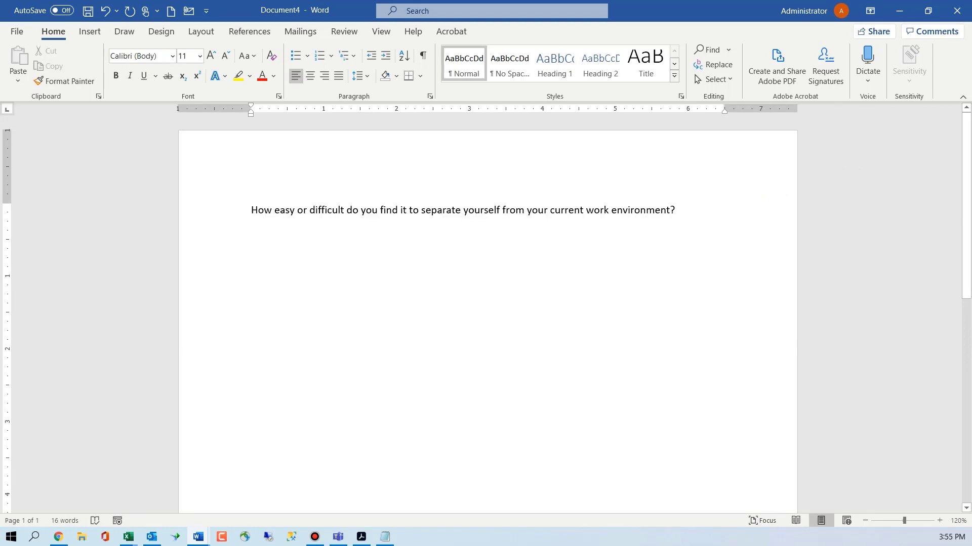
{"action": "left_click", "coordinate": [128, 537]}
{"action": "left_click", "coordinate": [334, 492]}
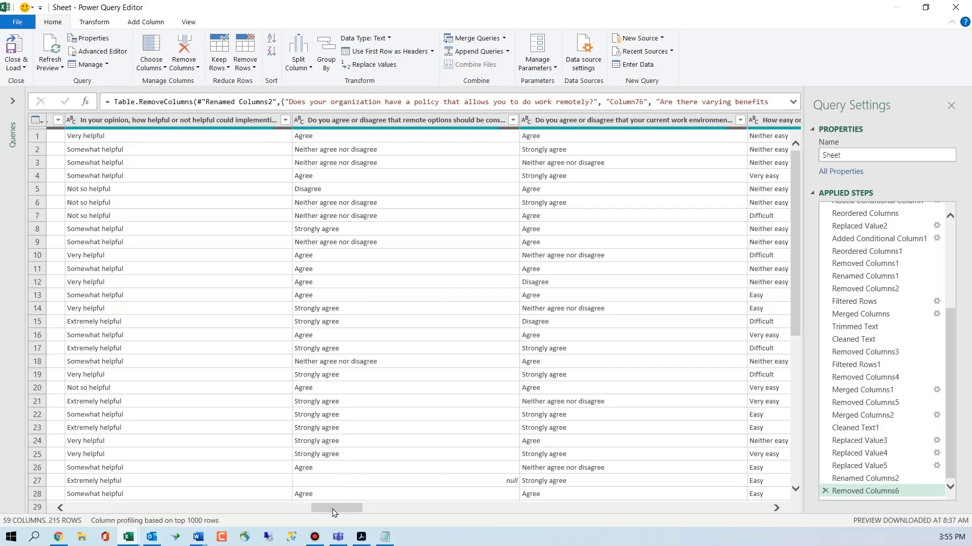
- Turn on column profiling for the work-environment separation question and open its value distribution menu
{"action": "left_click_drag", "start_coordinate": [334, 513], "coordinate": [360, 519]}
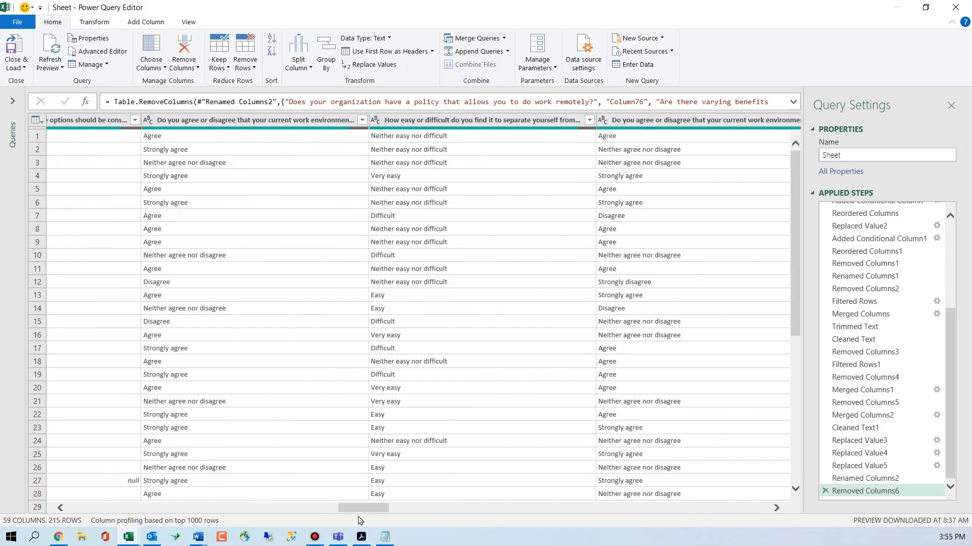
{"action": "left_click", "coordinate": [448, 122]}
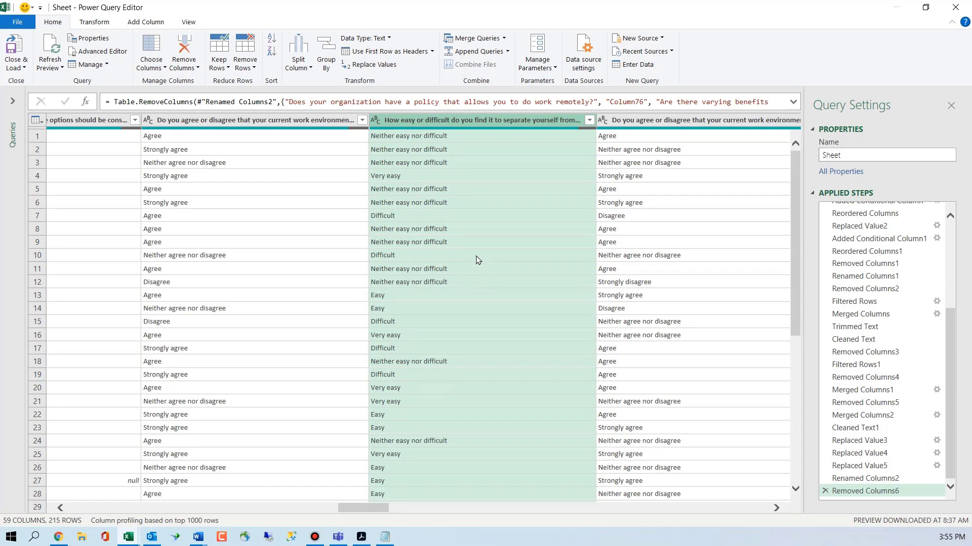
{"action": "left_click", "coordinate": [187, 22]}
{"action": "left_click", "coordinate": [181, 52]}
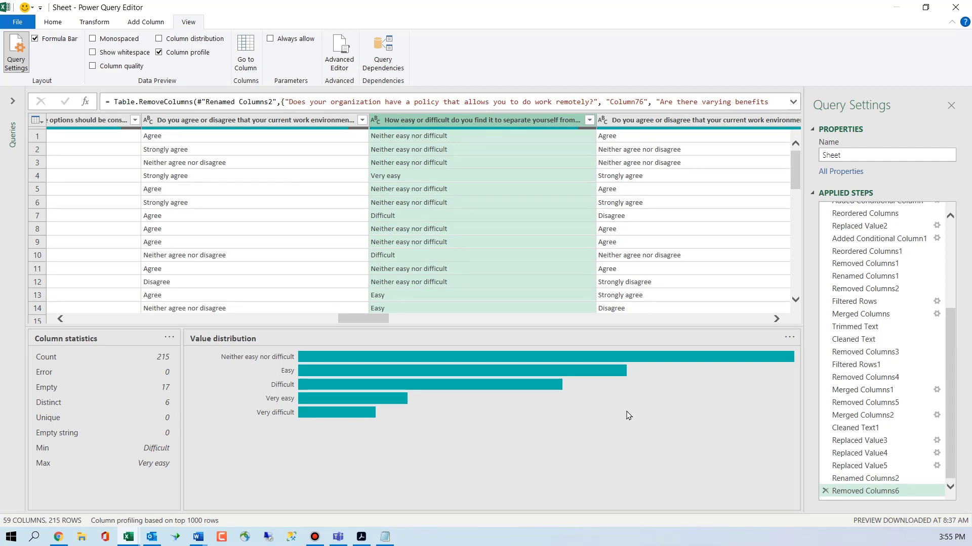
{"action": "mouse_move", "coordinate": [626, 361]}
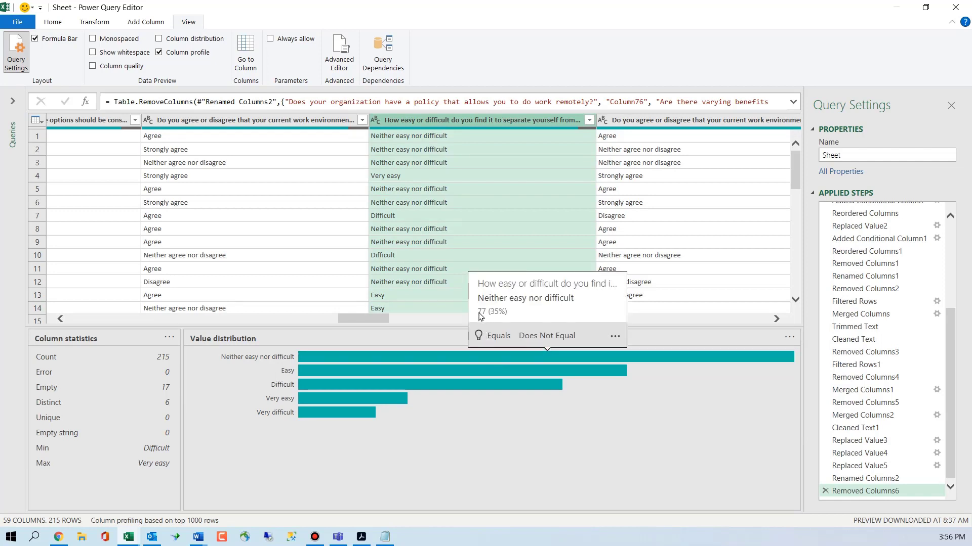
{"action": "left_click", "coordinate": [791, 337]}
- Paste the ease-rating counts table (77 down to 12) below the question in Document4
{"action": "mouse_move", "coordinate": [198, 537]}
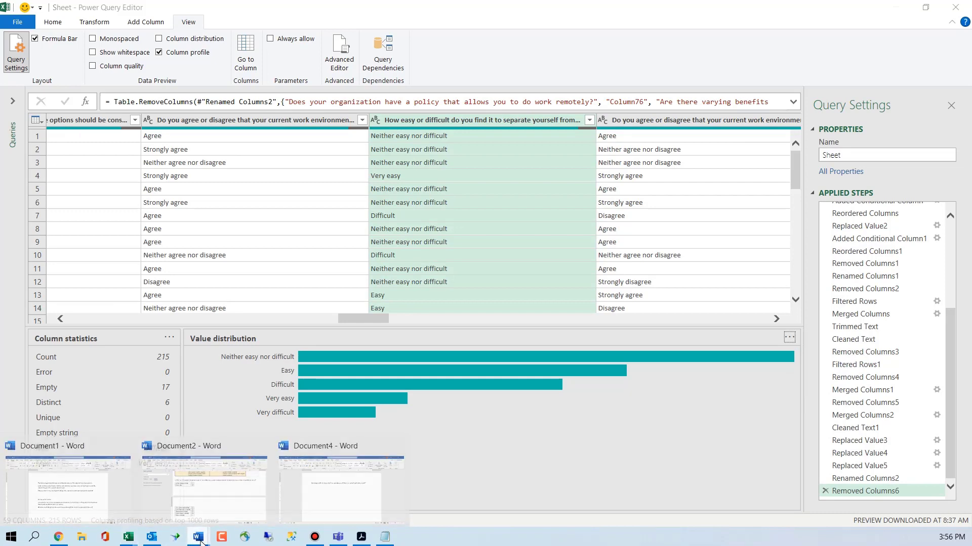
{"action": "left_click", "coordinate": [347, 486]}
{"action": "type", "text": "Neither easy nor difficult\t77 Easy\t51 Difficult\t41 Very easy\t17 Very difficult\t12"}
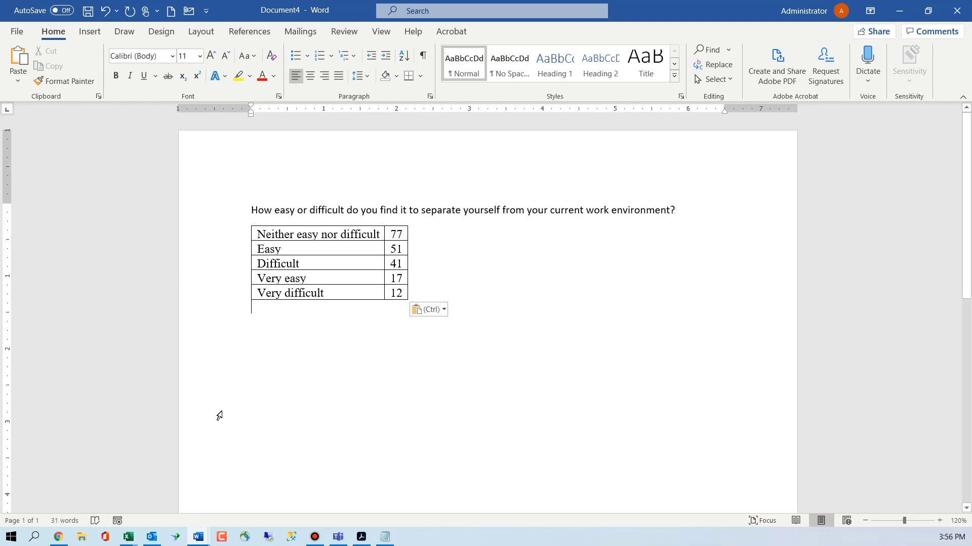
{"action": "mouse_move", "coordinate": [128, 537]}
{"action": "left_click", "coordinate": [290, 517]}
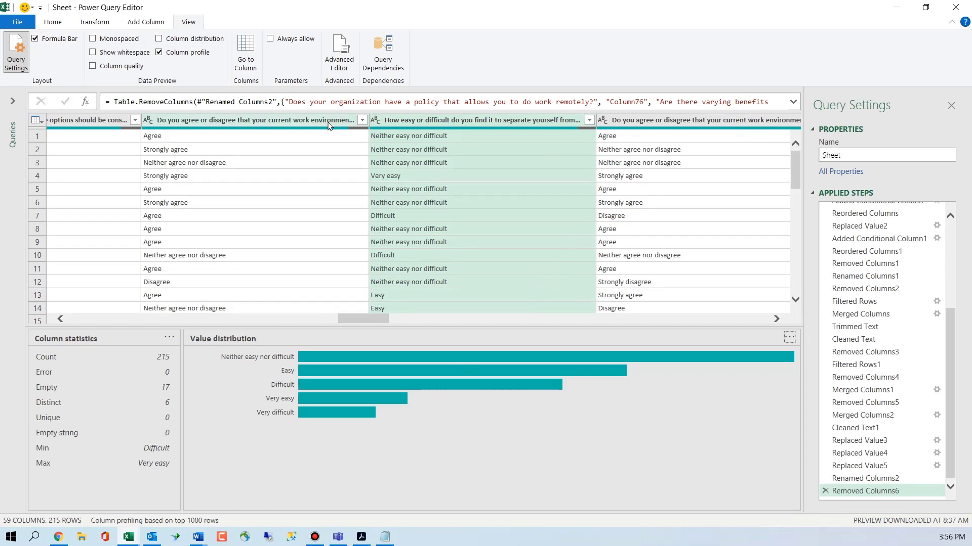
- Select the 'How often do you have meetings...' column and copy its header name
{"action": "left_click_drag", "start_coordinate": [367, 322], "coordinate": [490, 346]}
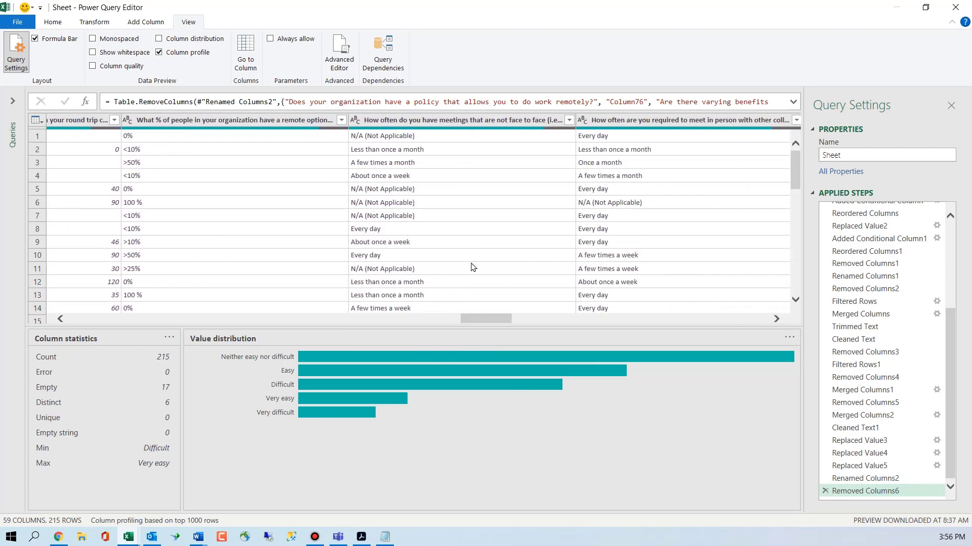
{"action": "left_click", "coordinate": [462, 120]}
{"action": "double_click", "coordinate": [462, 118]}
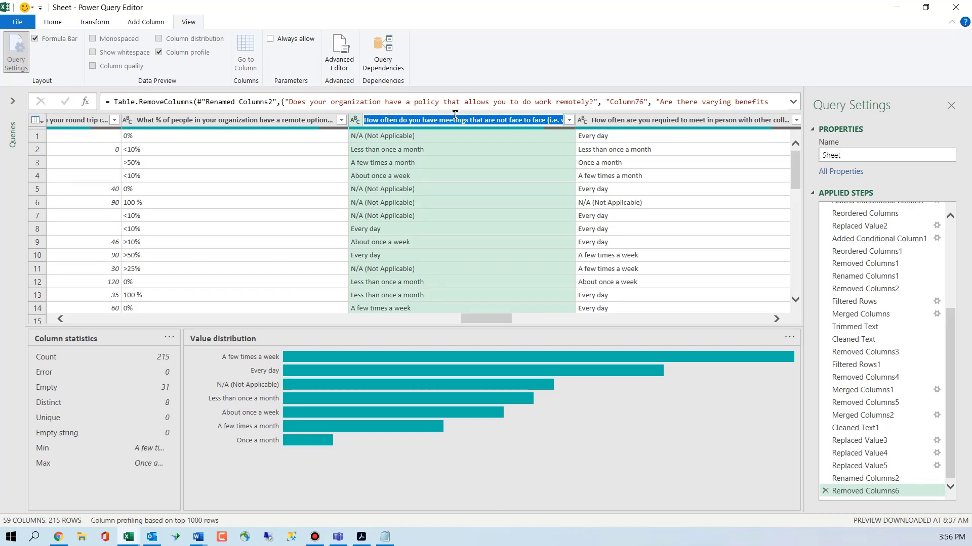
{"action": "left_click", "coordinate": [369, 138]}
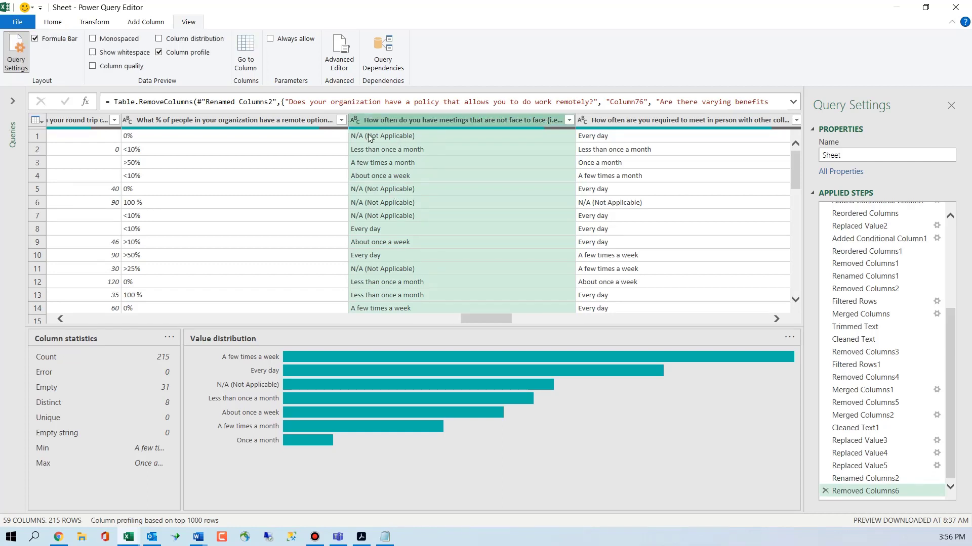
{"action": "left_click", "coordinate": [198, 538]}
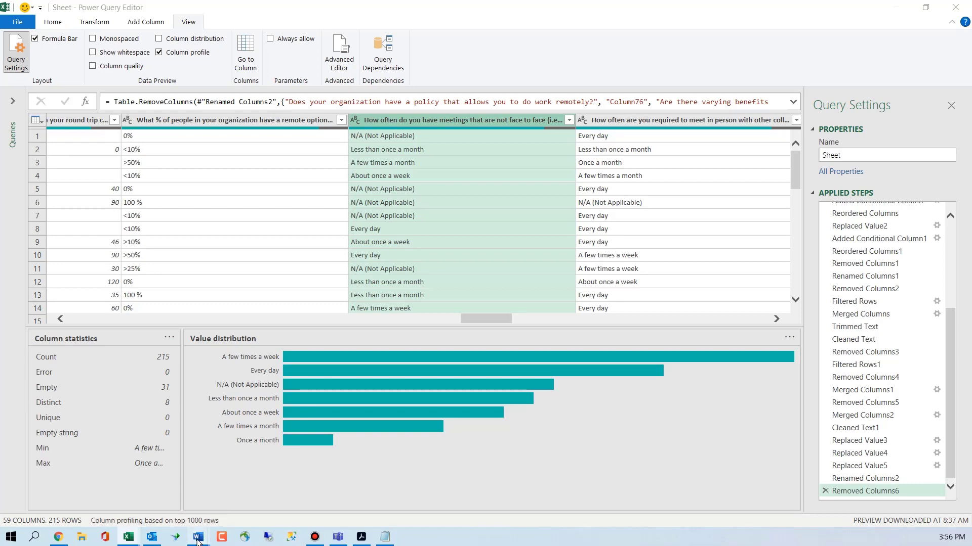
- Paste the meetings question into Document4 below the first table
{"action": "left_click", "coordinate": [340, 500]}
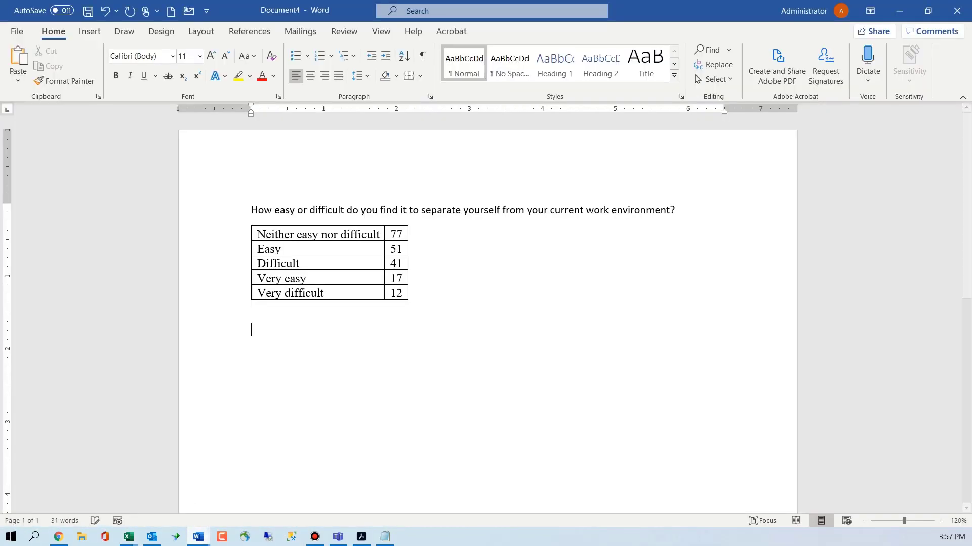
{"action": "type", "text": "How often do you have meetings that are not face to face (i.e. virtual, teleconference, etc.)?"}
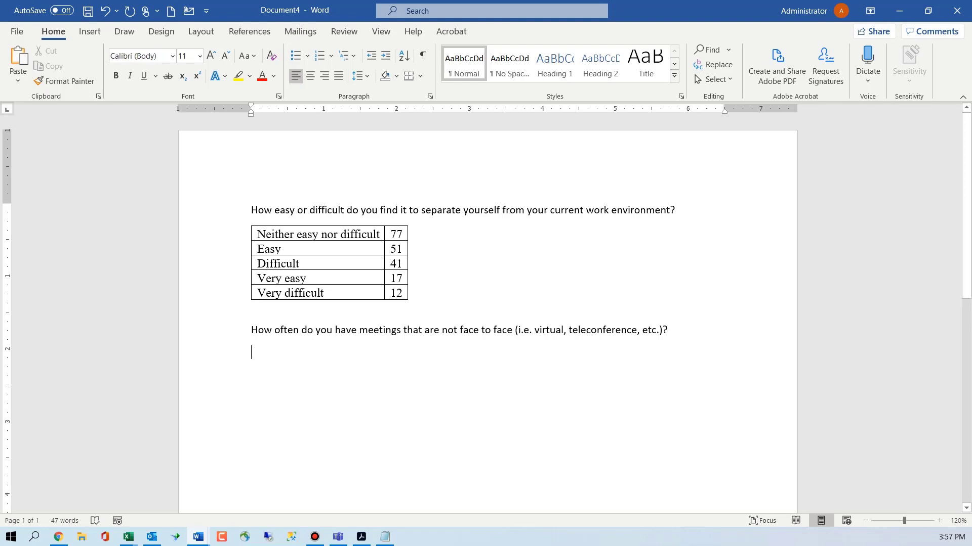
{"action": "left_click", "coordinate": [899, 10]}
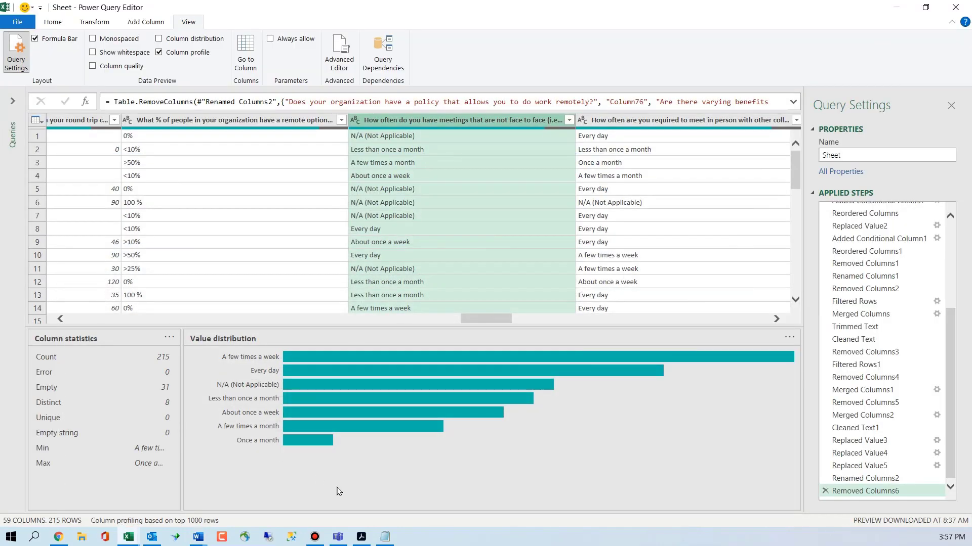
- Copy the meetings value distribution and paste its counts table (51 down to 5) below the question
{"action": "left_click", "coordinate": [790, 337]}
{"action": "left_click", "coordinate": [815, 351]}
{"action": "left_click", "coordinate": [198, 537]}
{"action": "left_click", "coordinate": [339, 493]}
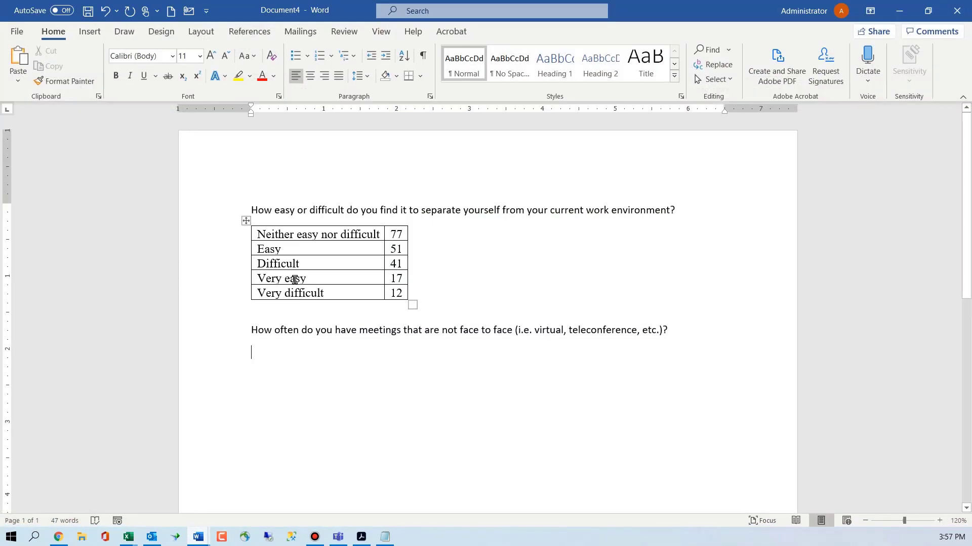
{"action": "key", "text": "ctrl+v"}
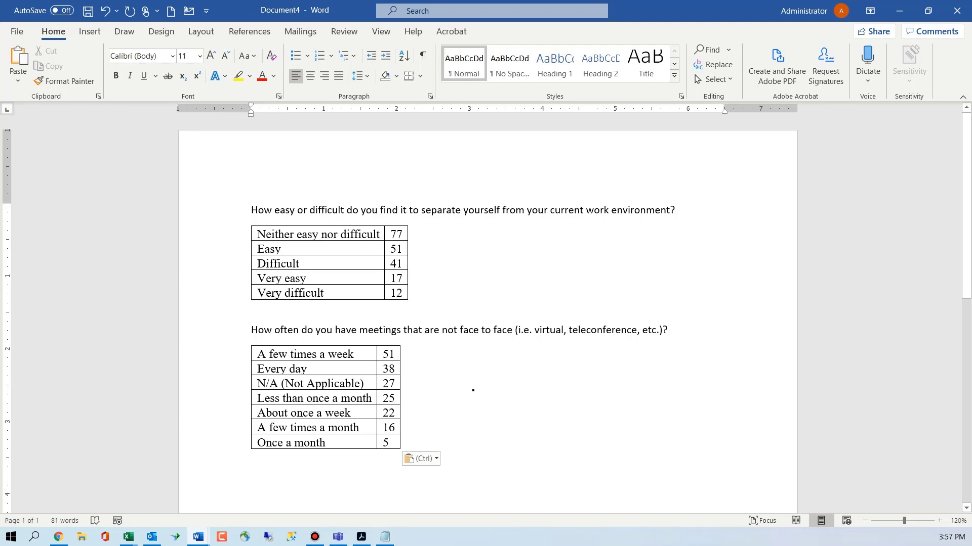
{"action": "left_click", "coordinate": [128, 536]}
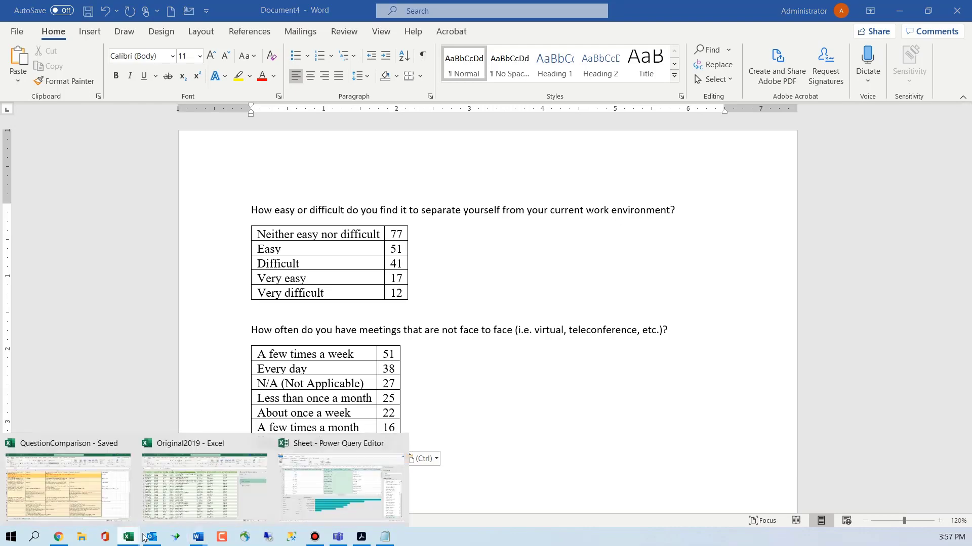
{"action": "left_click", "coordinate": [348, 482]}
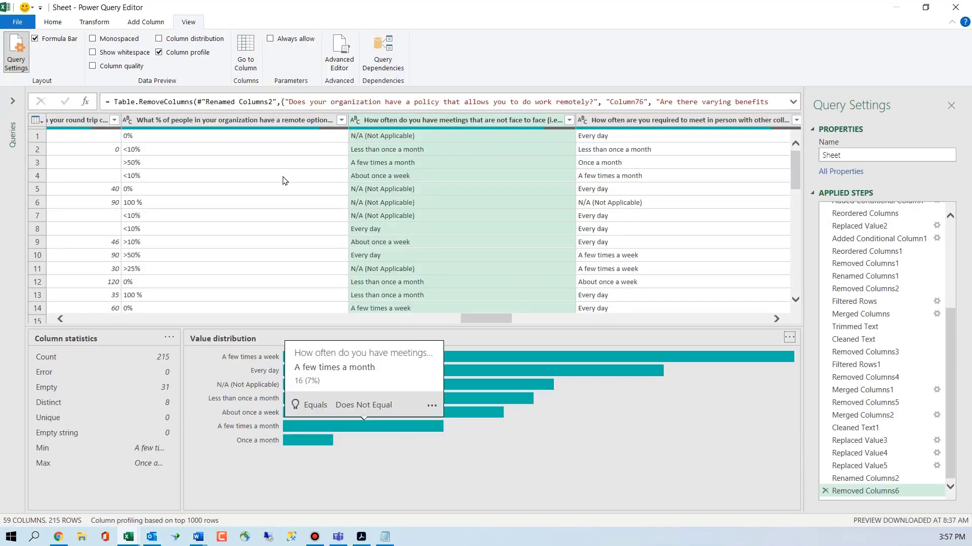